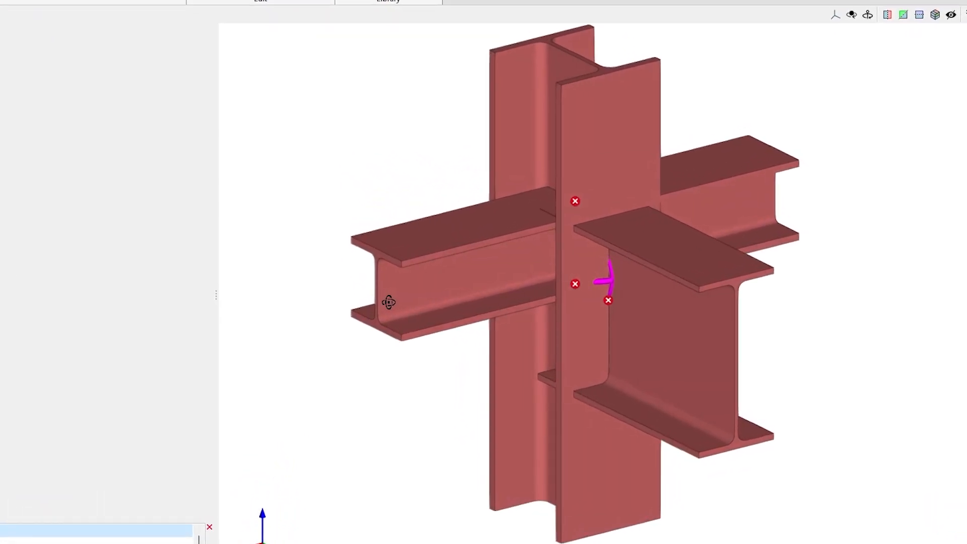
# - Close the unfinished column-to-beams connection definition and leave the connection command
pyautogui.moveTo(400, 302)
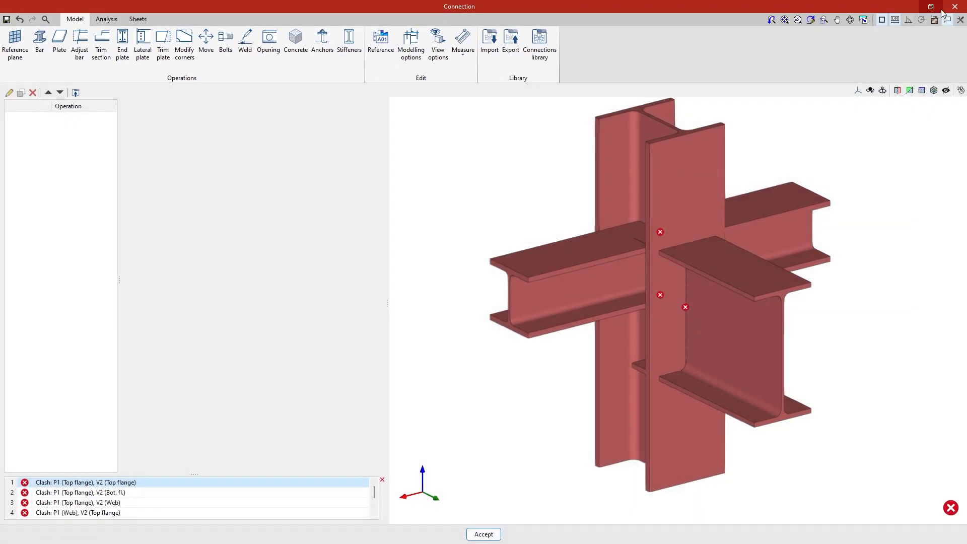
pyautogui.click(954, 7)
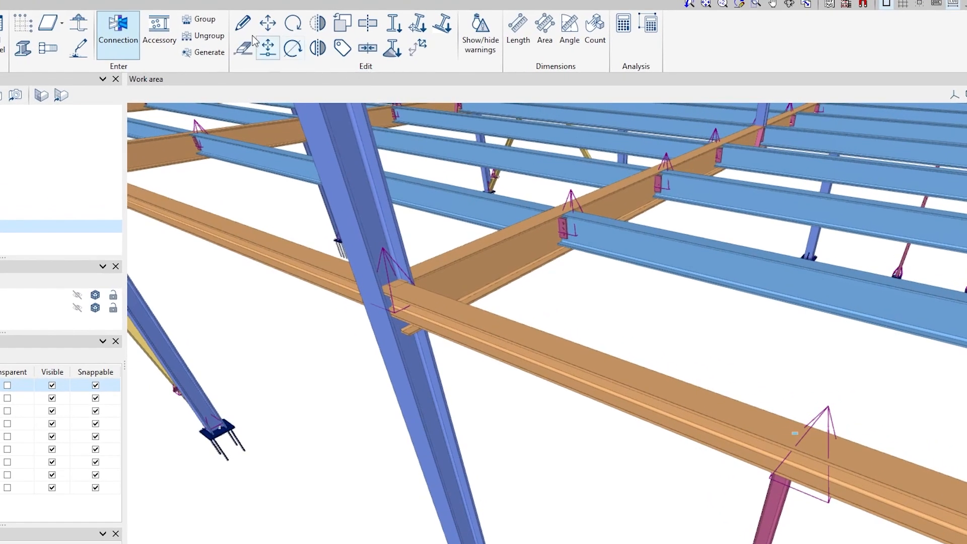
pyautogui.press('Escape')
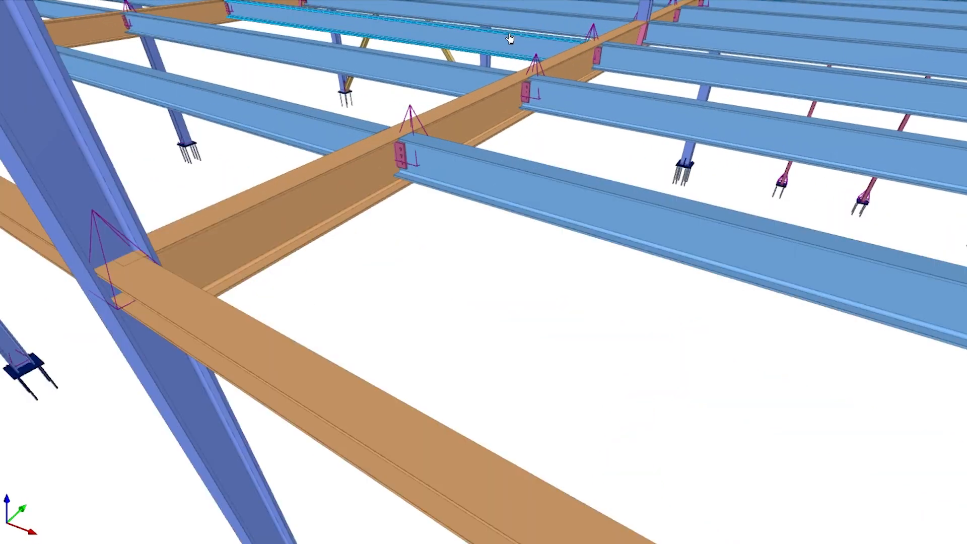
# - Open the bolted connection between the purlins and the orange main beam for editing
pyautogui.scroll(2, 510, 38)
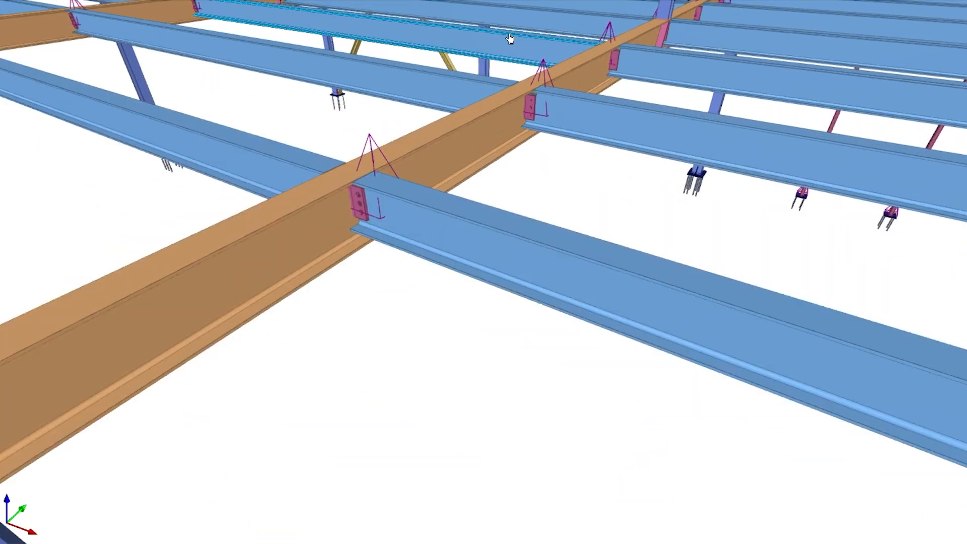
pyautogui.hotkey('ctrl', 'a')
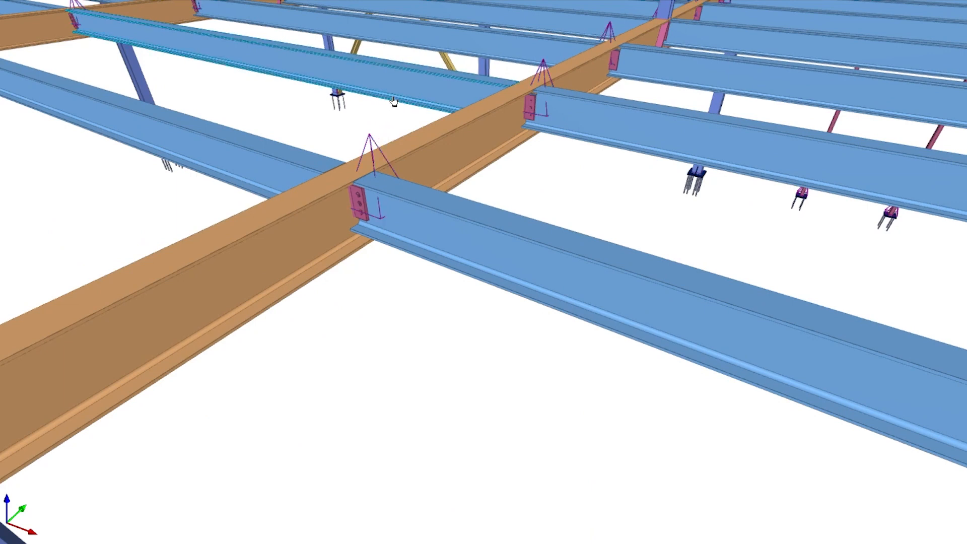
pyautogui.hotkey('ctrl', 'a')
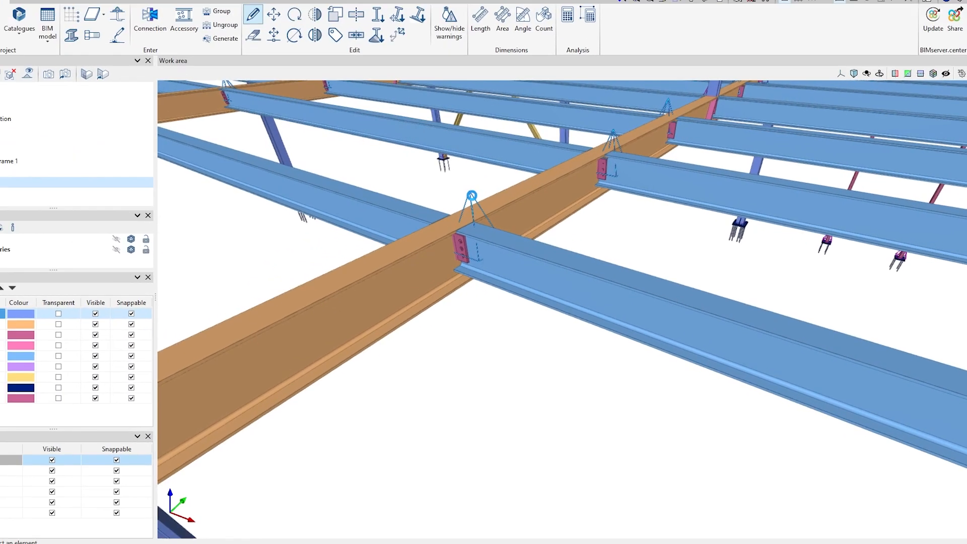
pyautogui.click(372, 145)
pyautogui.keyDown('shift'); pyautogui.moveTo(494, 203); pyautogui.dragTo(468, 184, button='middle'); pyautogui.keyUp('shift')
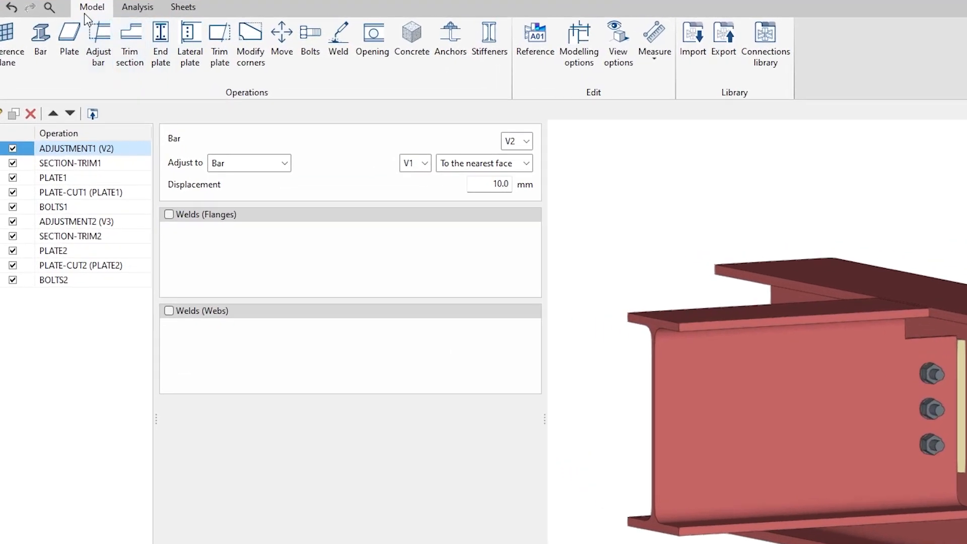
# - Look over the connection's analysis environment and drawing sheet, and return to its modelling operations
pyautogui.click(136, 11)
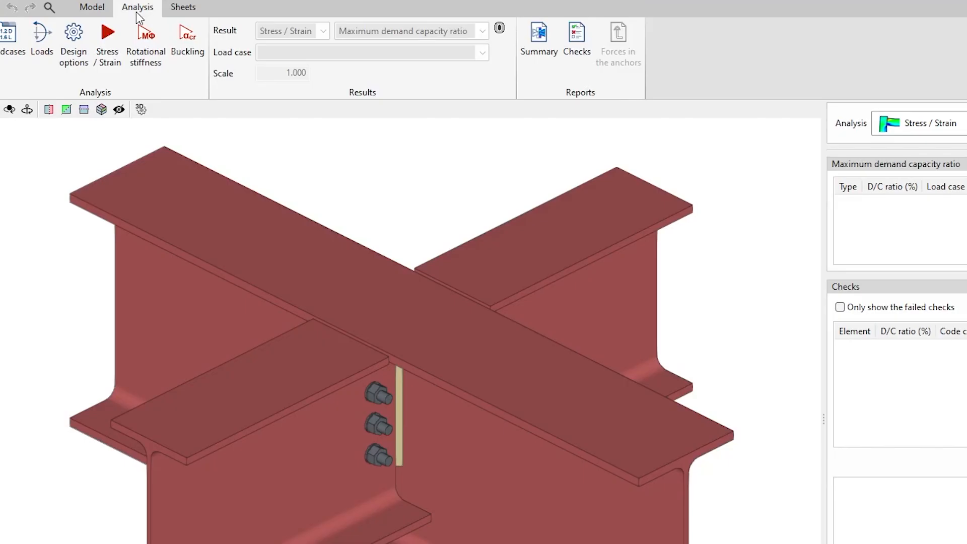
pyautogui.click(186, 14)
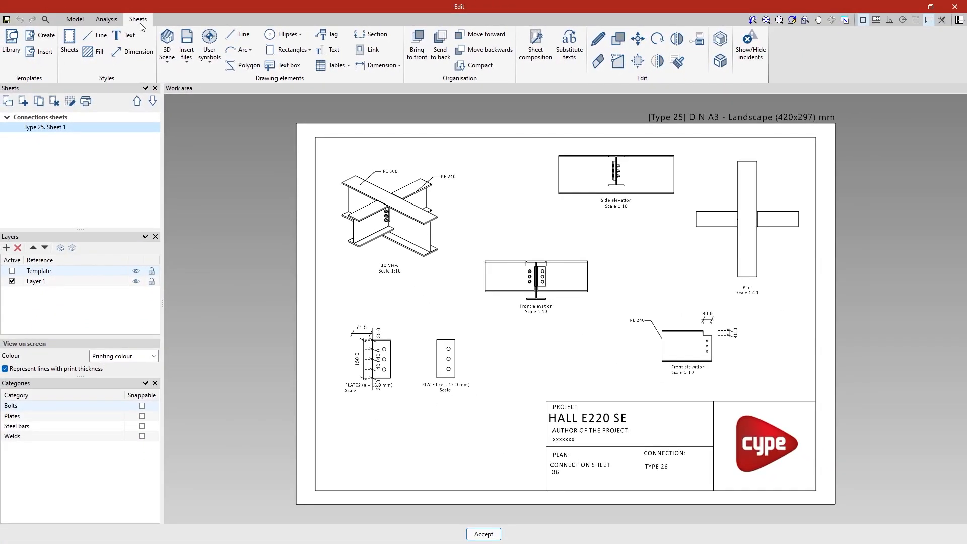
pyautogui.click(74, 20)
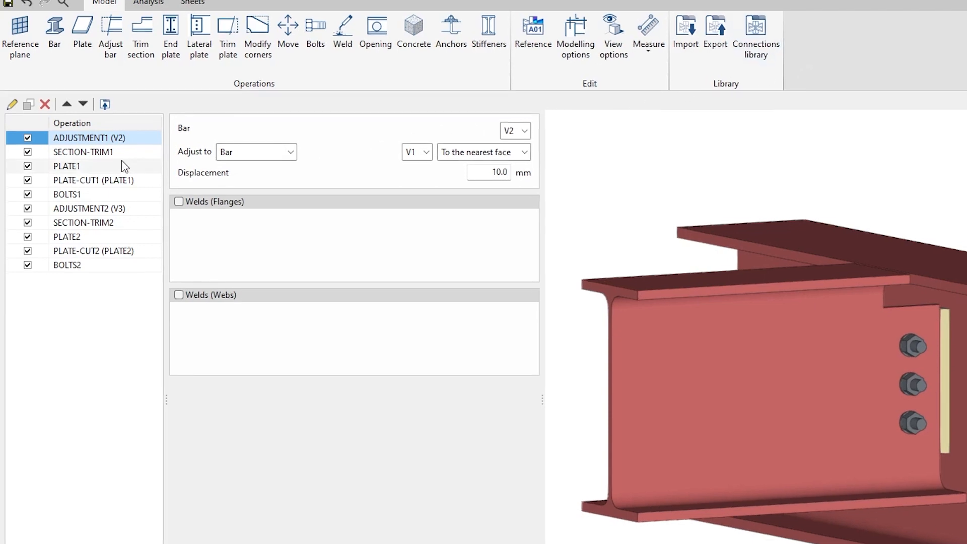
# - Review the settings of SECTION-TRIM1, PLATE1 and BOLTS1, switching the BOLTS1 operation off and on to see its effect
pyautogui.click(108, 152)
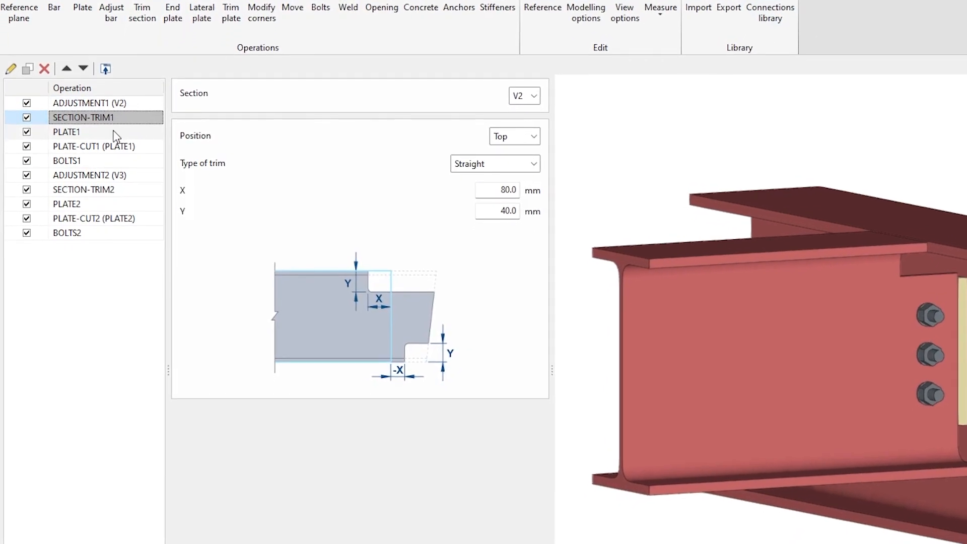
pyautogui.click(113, 132)
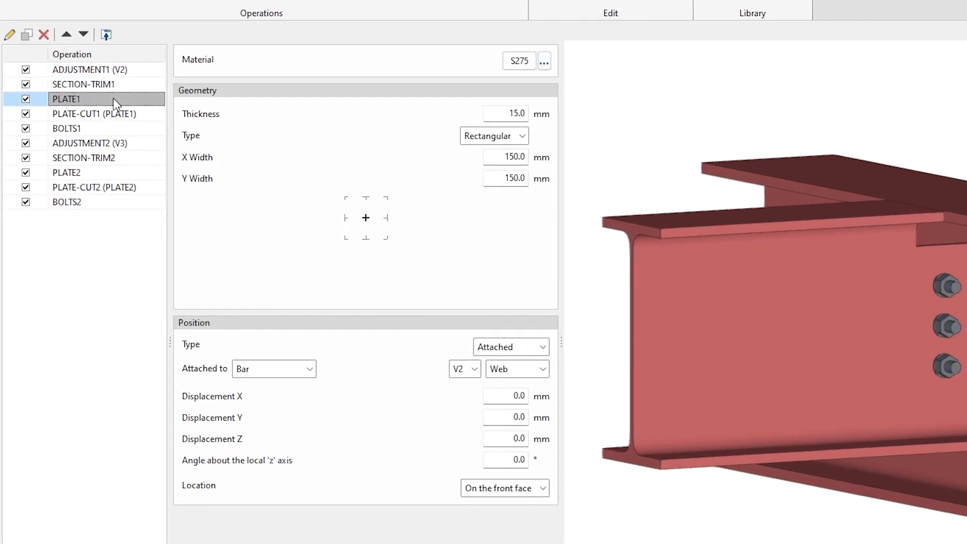
pyautogui.click(26, 128)
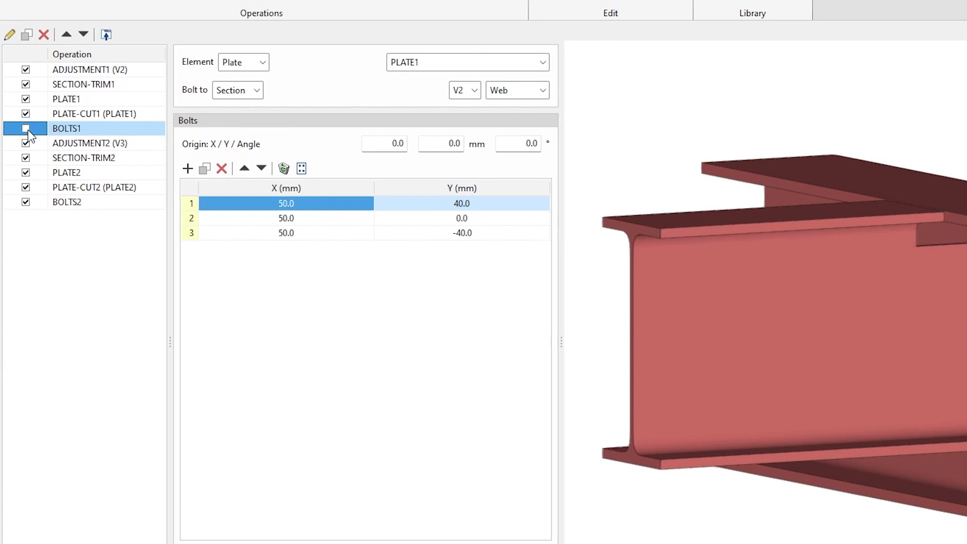
pyautogui.click(26, 129)
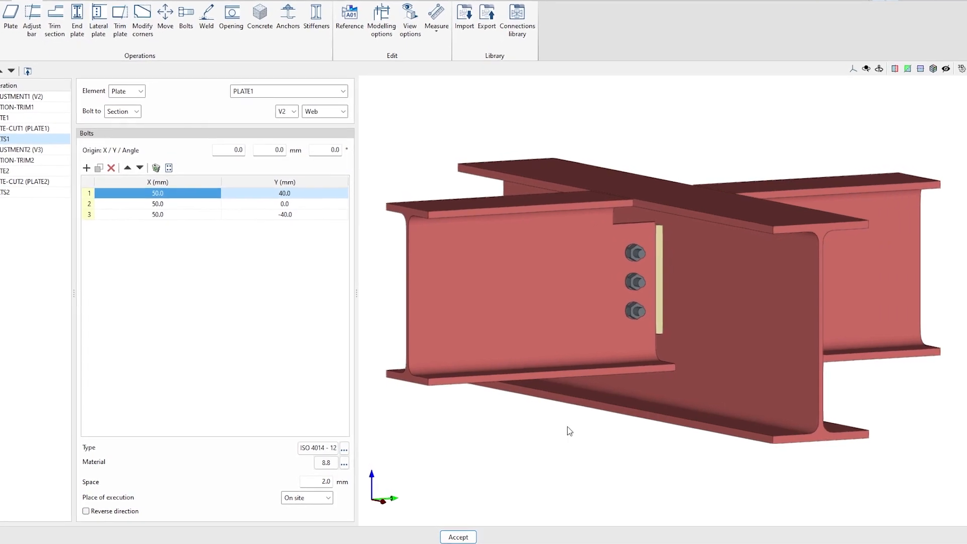
pyautogui.moveTo(566, 429); pyautogui.dragTo(404, 431, button='middle')
pyautogui.scroll(2, 546, 419)
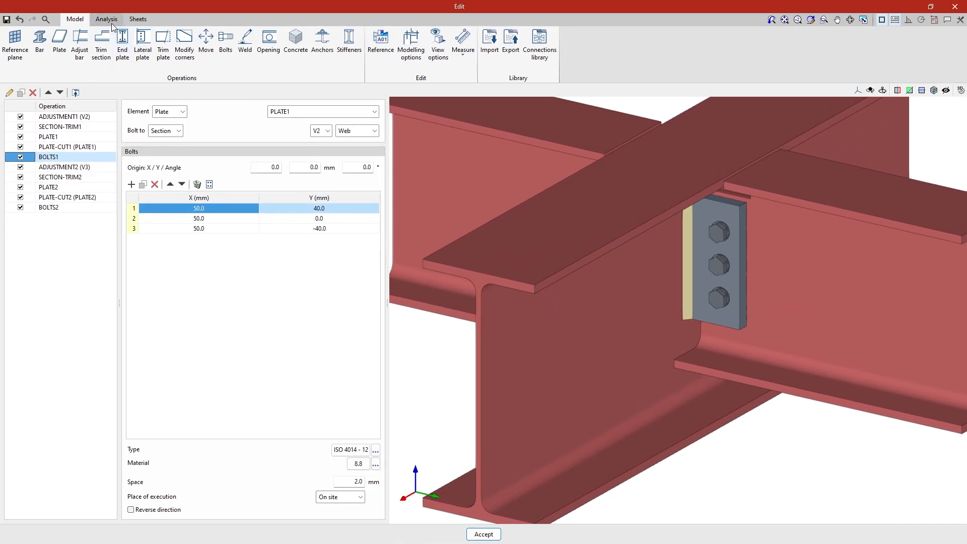
# - Examine the forces assigned to bar V2 and the criteria for reading the loadcases from the BIM model
pyautogui.click(106, 19)
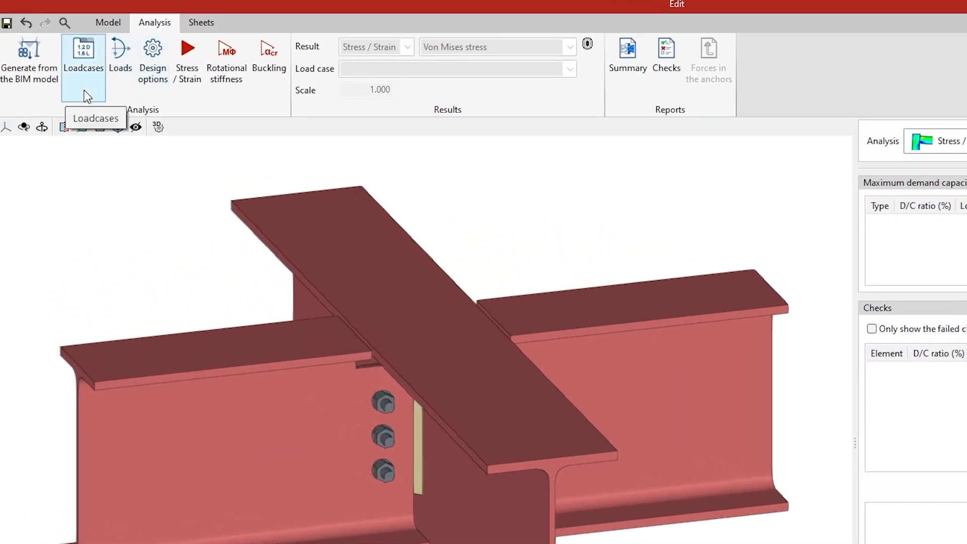
pyautogui.click(121, 90)
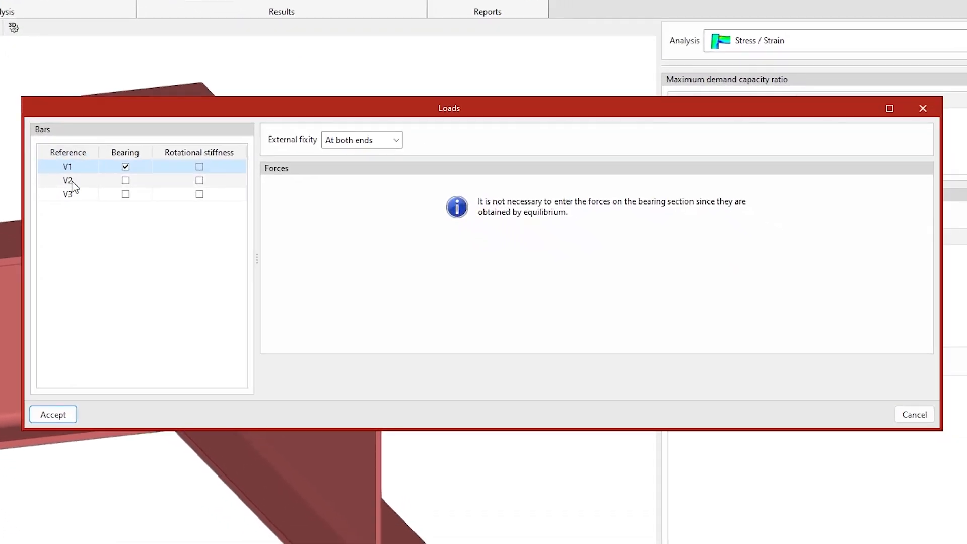
pyautogui.click(146, 241)
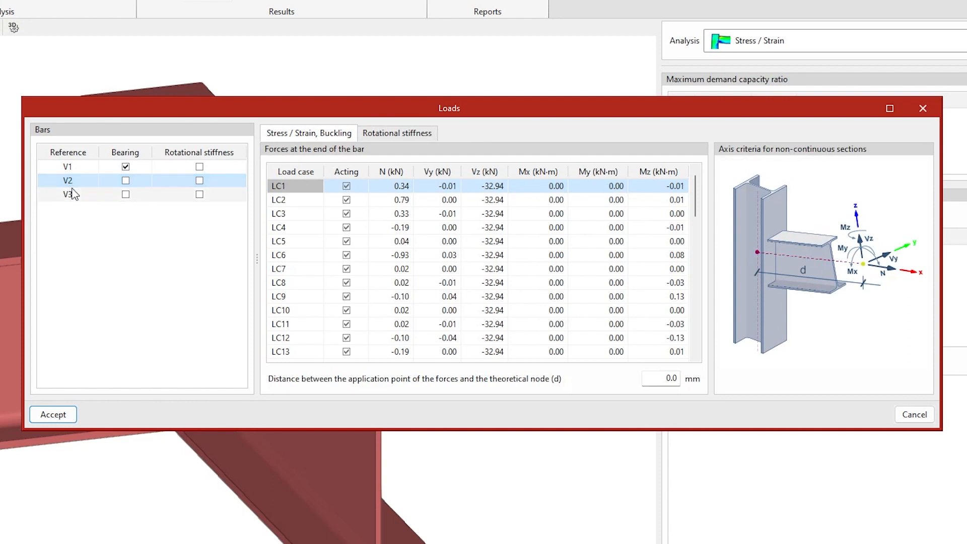
pyautogui.click(45, 415)
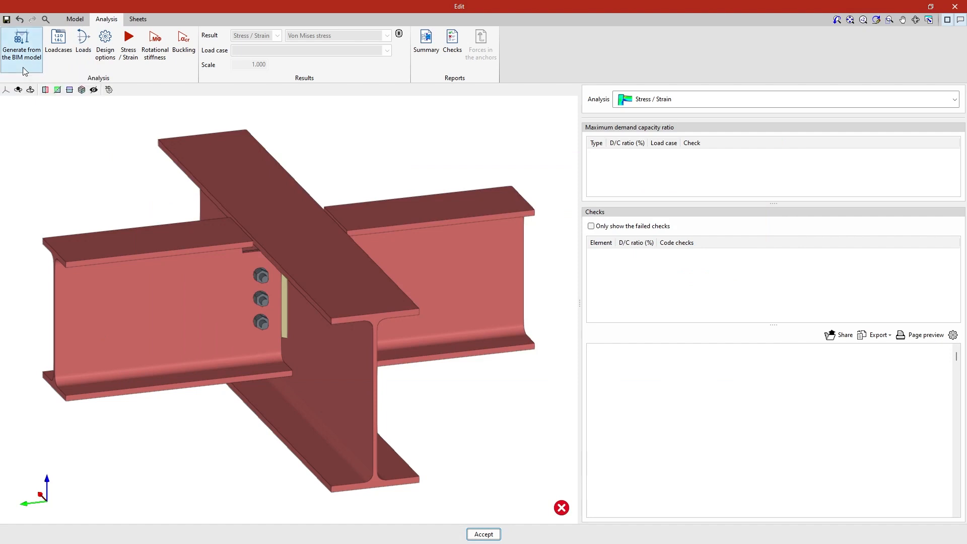
pyautogui.click(23, 68)
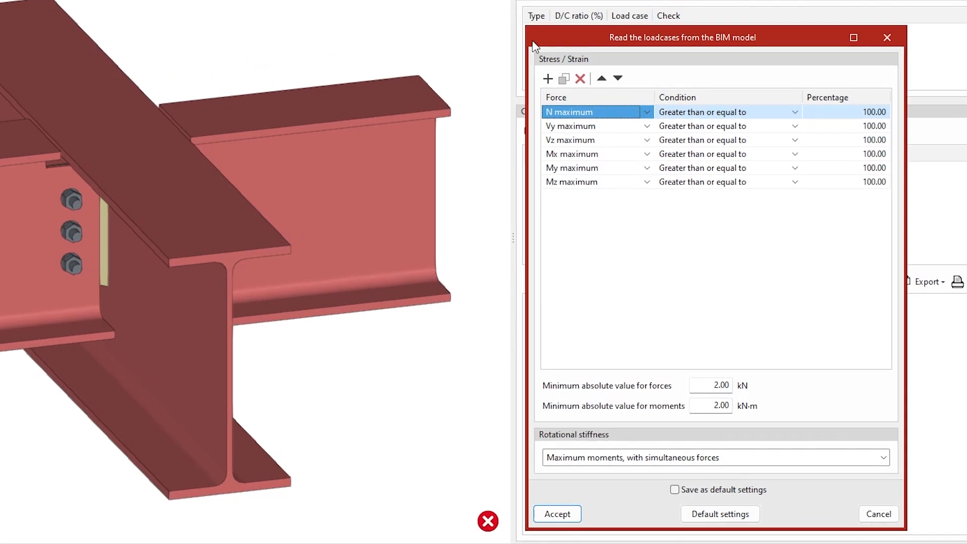
pyautogui.click(888, 38)
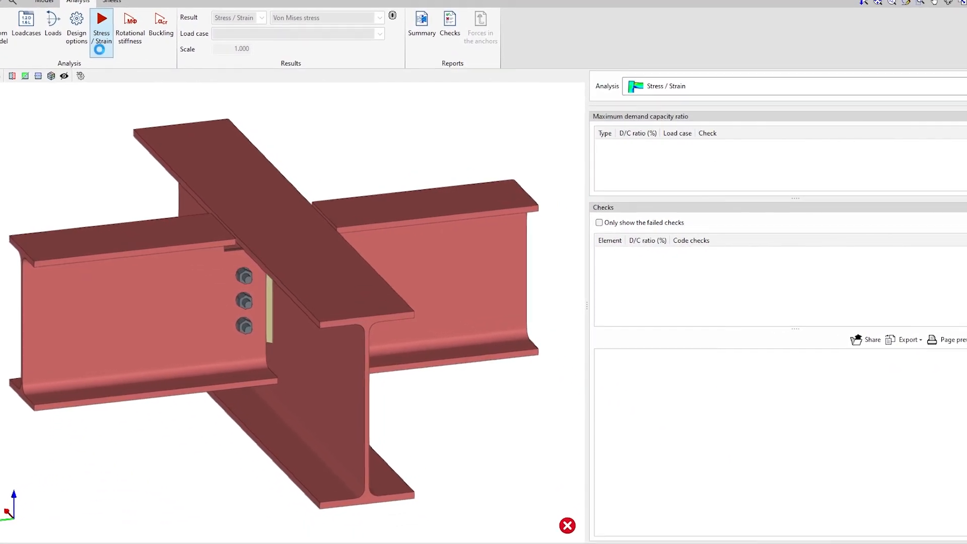
# - Run the Stress / Strain analysis of the connection and display the maximum demand capacity ratio on the model
pyautogui.click(109, 56)
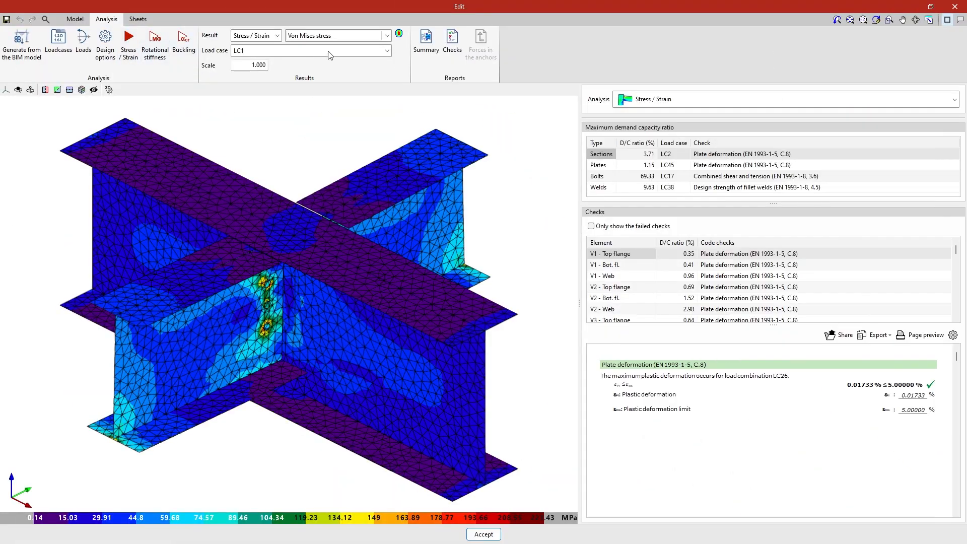
pyautogui.click(375, 39)
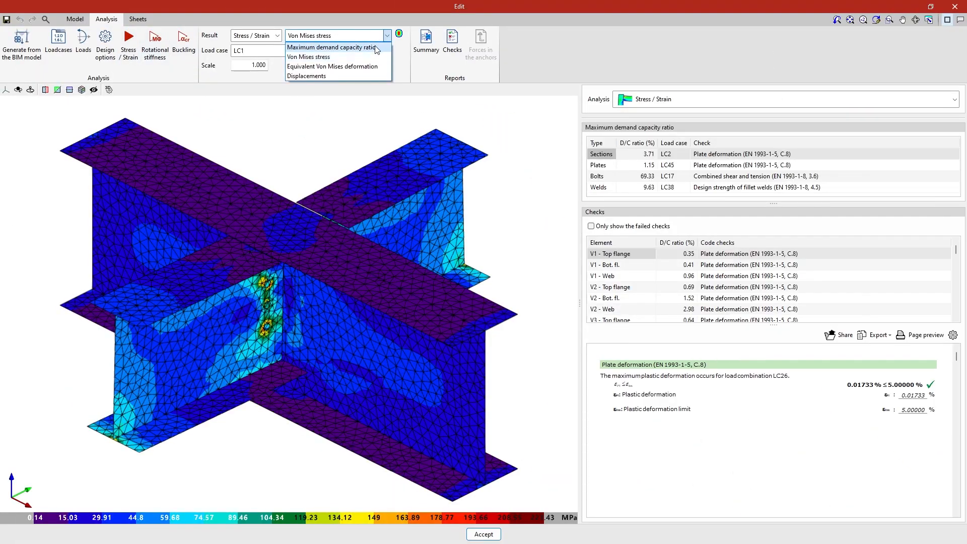
pyautogui.click(377, 47)
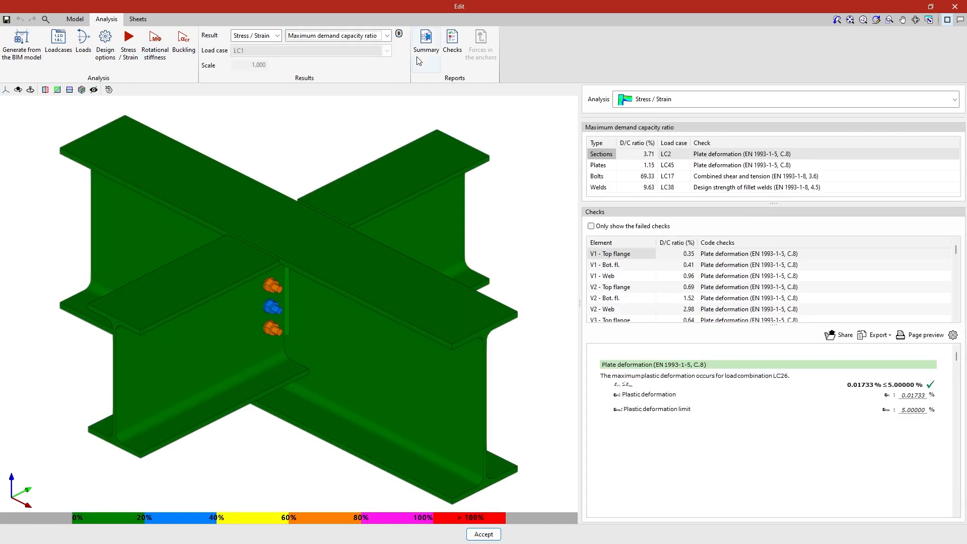
# - Review the full checks report, the demand capacity ratio colours around the bolts and the available analysis types
pyautogui.click(452, 58)
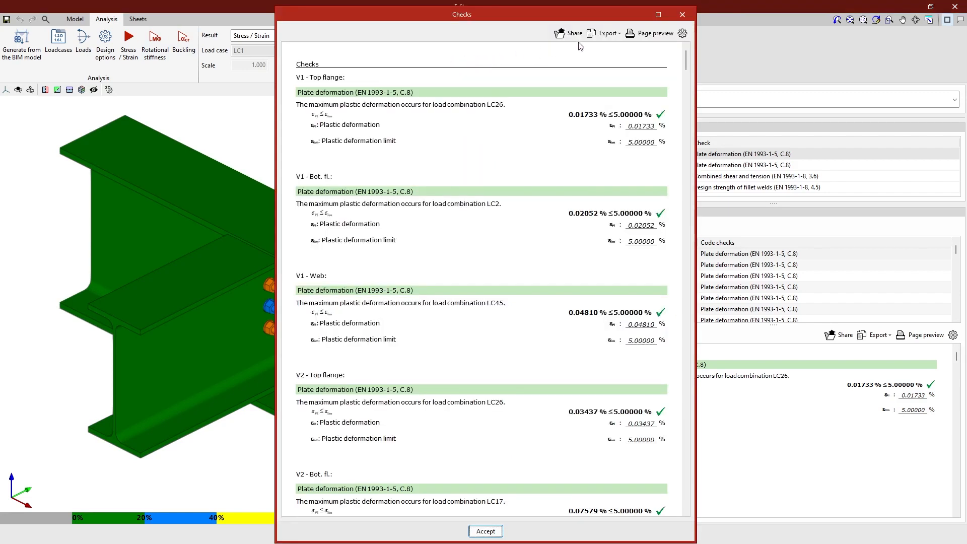
pyautogui.click(681, 14)
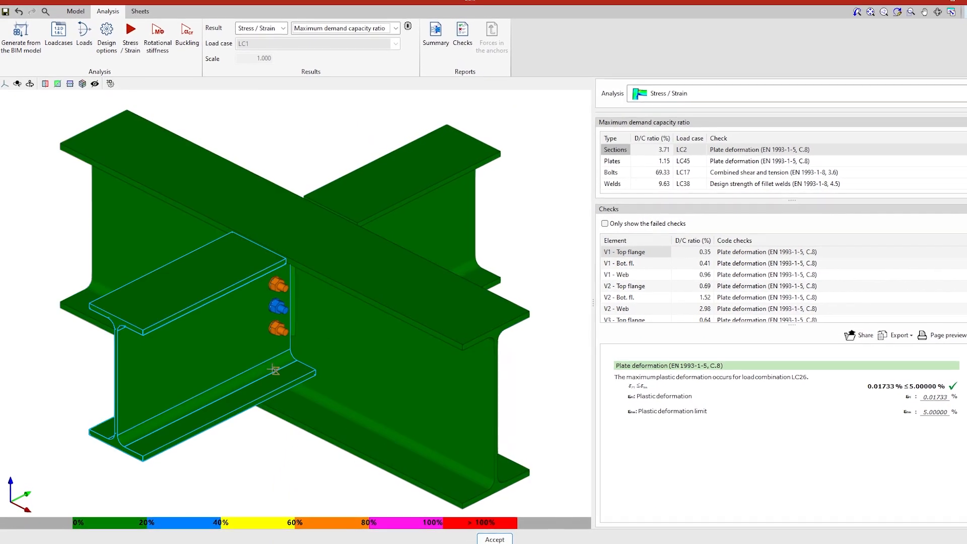
pyautogui.scroll(3, 233, 356)
pyautogui.scroll(2, 235, 358)
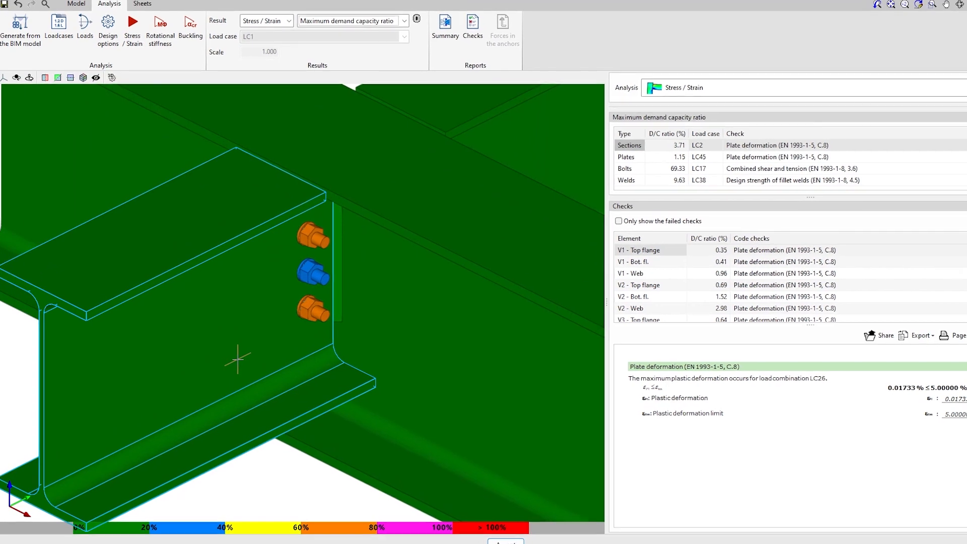
pyautogui.moveTo(240, 360); pyautogui.dragTo(200, 342, button='right')
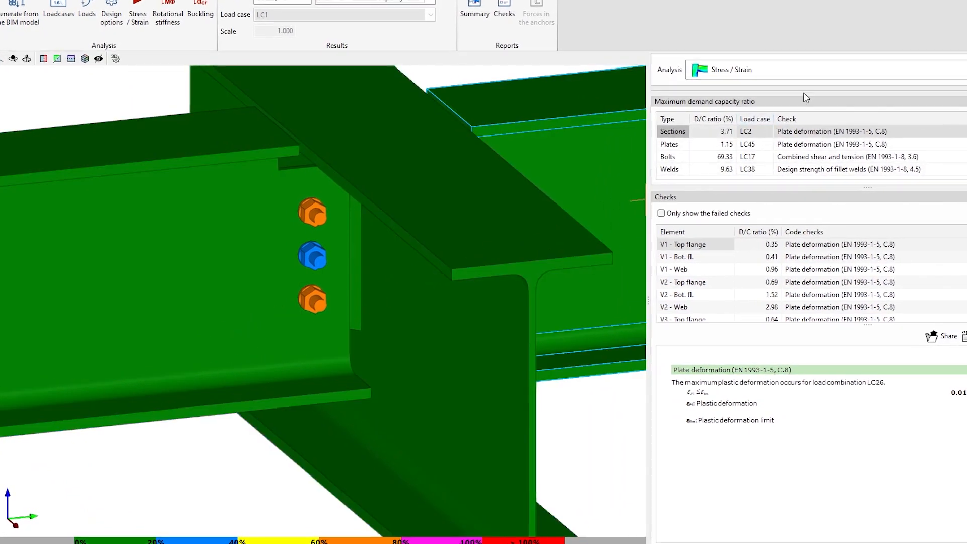
pyautogui.click(821, 71)
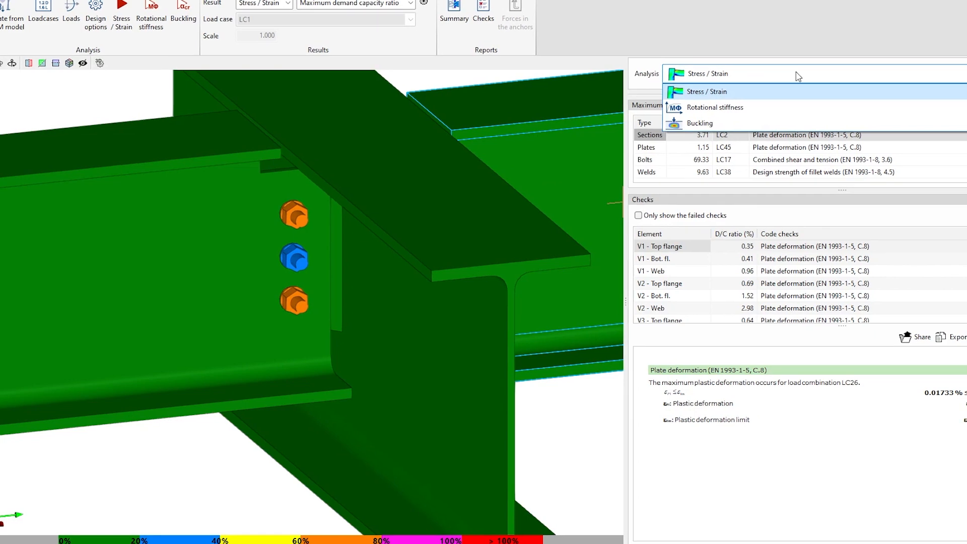
pyautogui.click(779, 80)
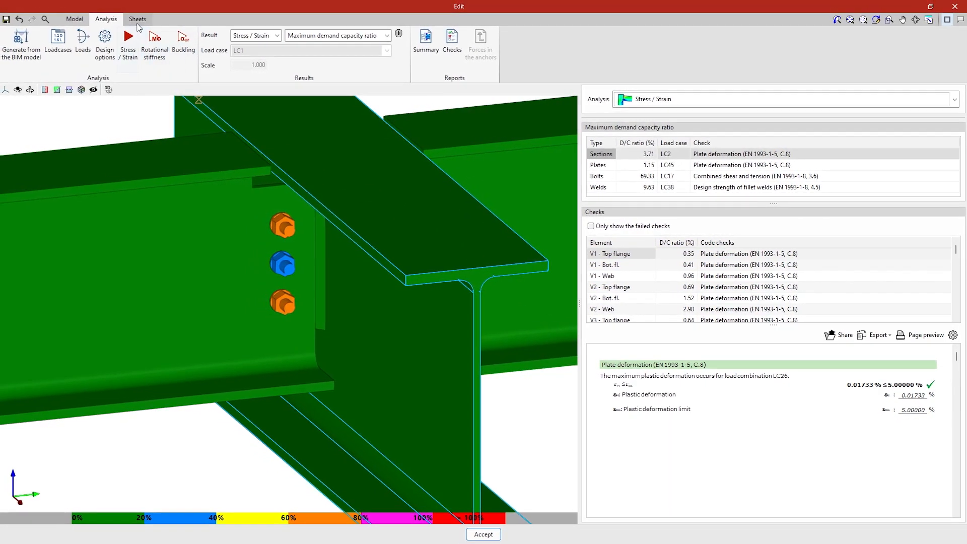
# - View the connection's drawing sheet and close the connection editor to return to the 3D structure
pyautogui.click(137, 20)
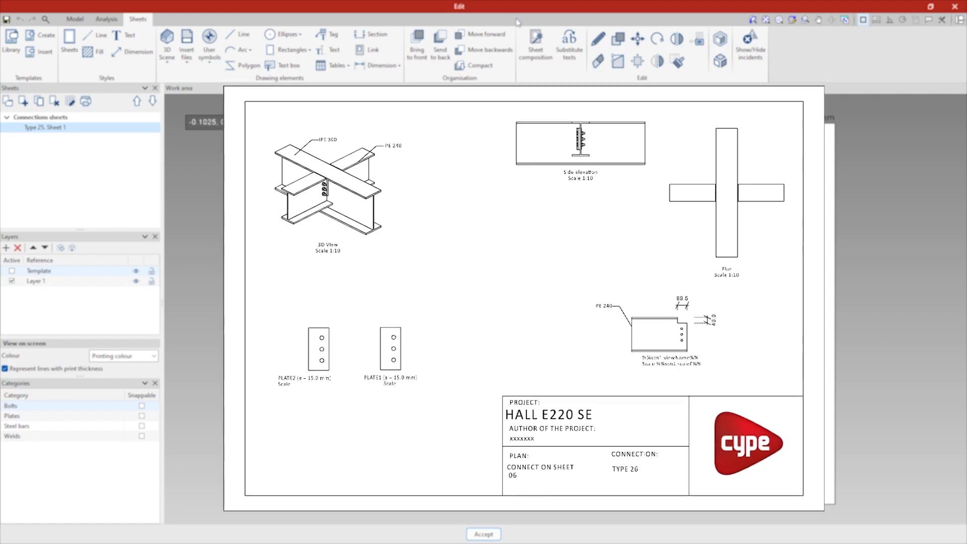
pyautogui.click(958, 13)
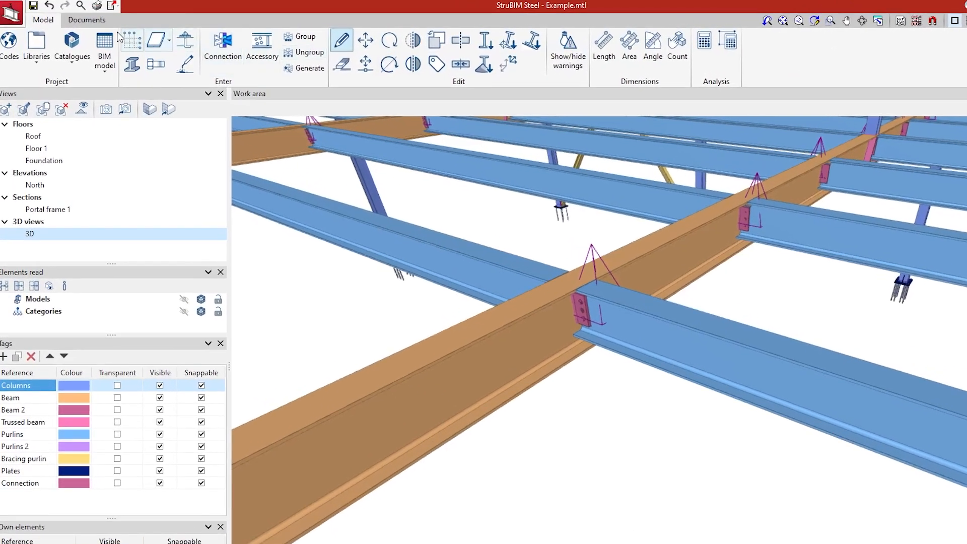
# - Generate the joint sheet for the bolted connection between the purlins and the main beam
pyautogui.click(95, 24)
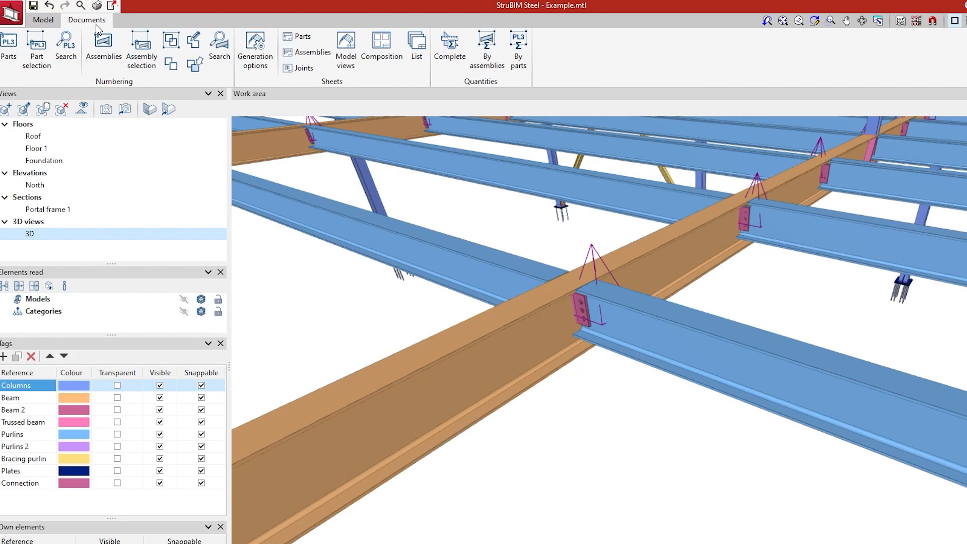
pyautogui.click(298, 68)
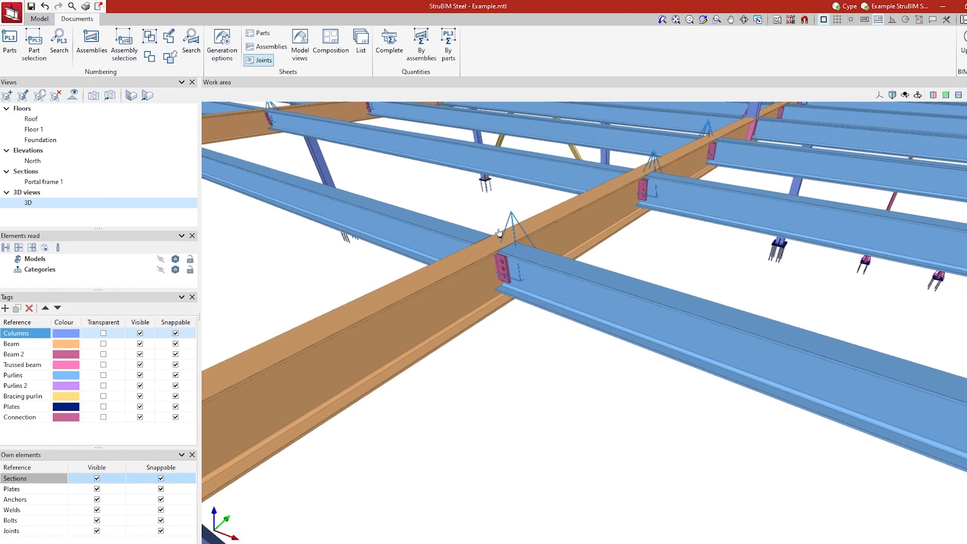
pyautogui.click(499, 233)
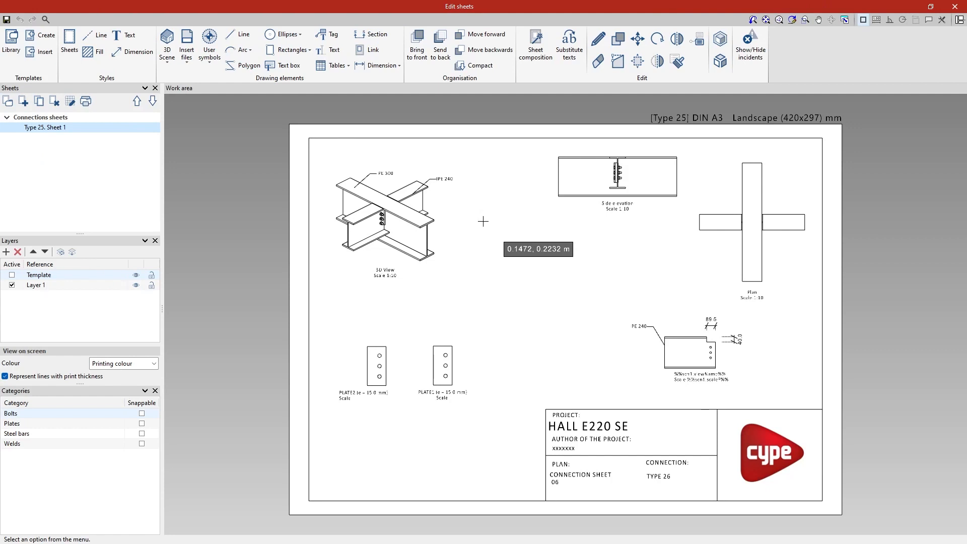
# - Insert a front elevation 3D scene of all the connection in the sheet's empty central area, with its mode set to Vector image
pyautogui.click(173, 71)
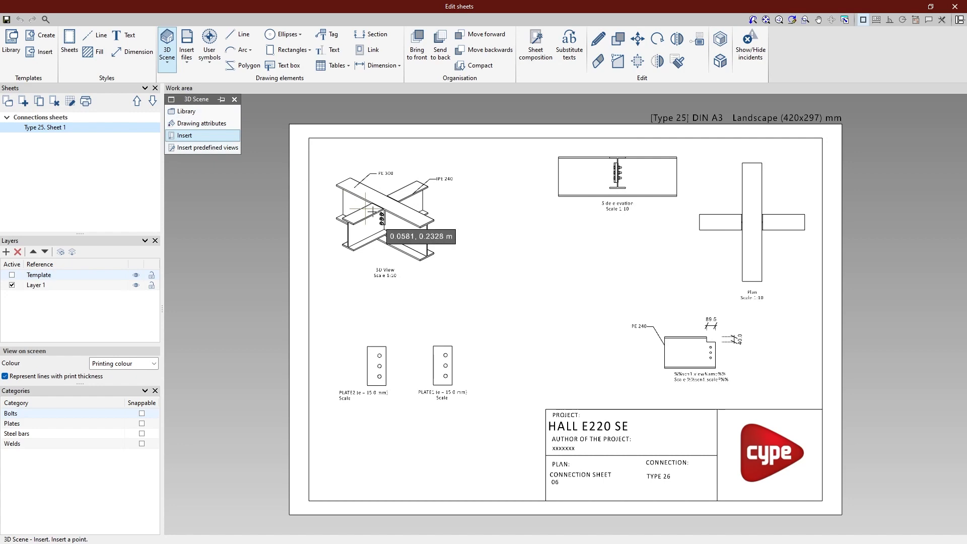
pyautogui.click(470, 246)
pyautogui.click(615, 330)
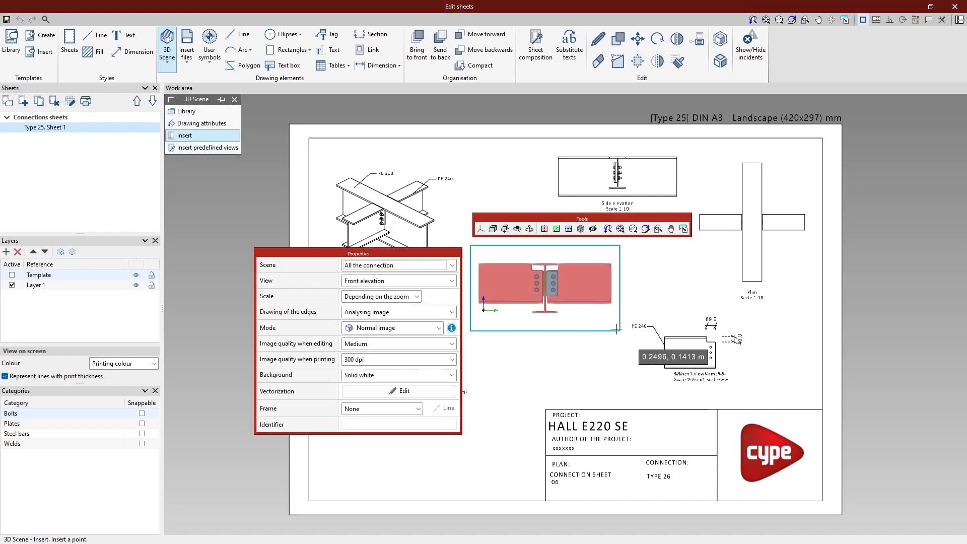
pyautogui.click(433, 328)
pyautogui.click(431, 358)
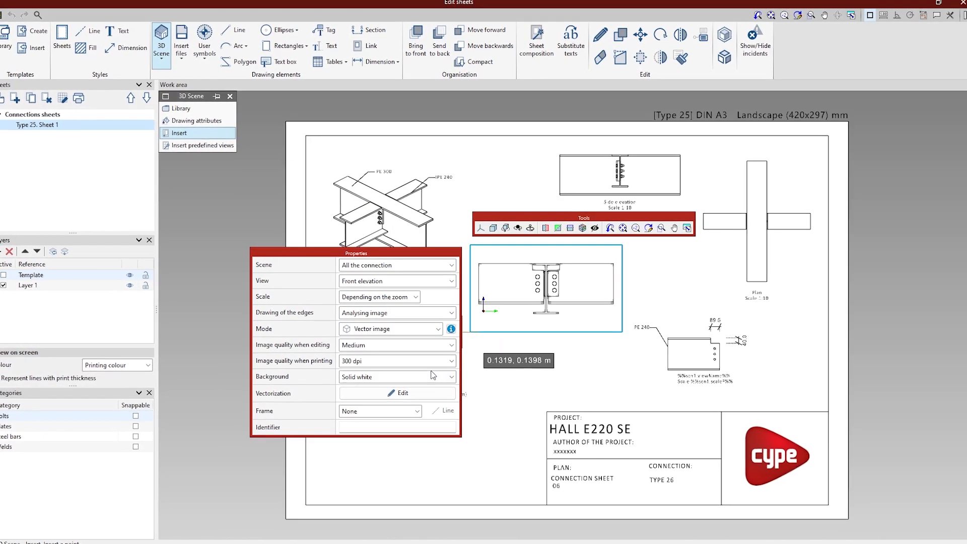
pyautogui.click(493, 381)
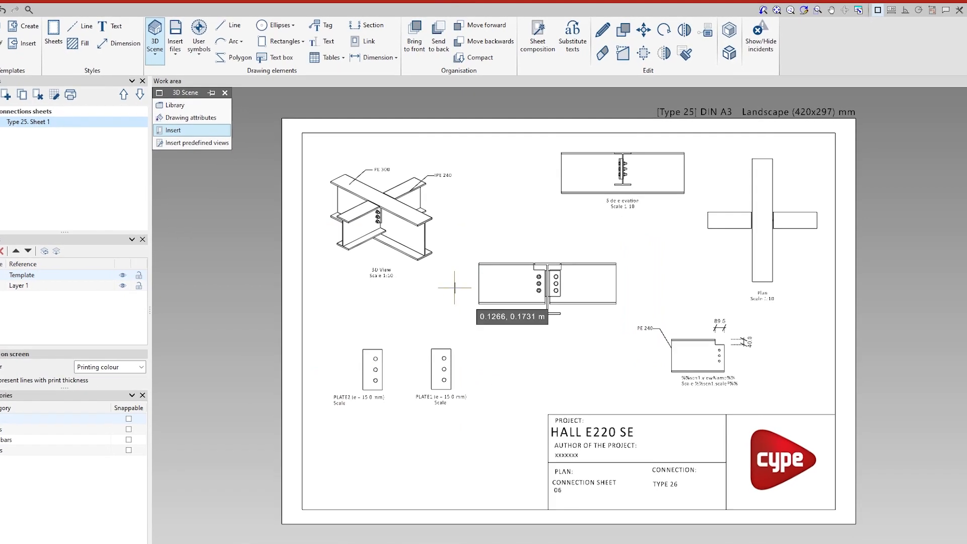
# - Tag the upper bolt of the left beam in the new front elevation, placing the label above the beam, and close the sheet editor
pyautogui.scroll(5, 454, 287)
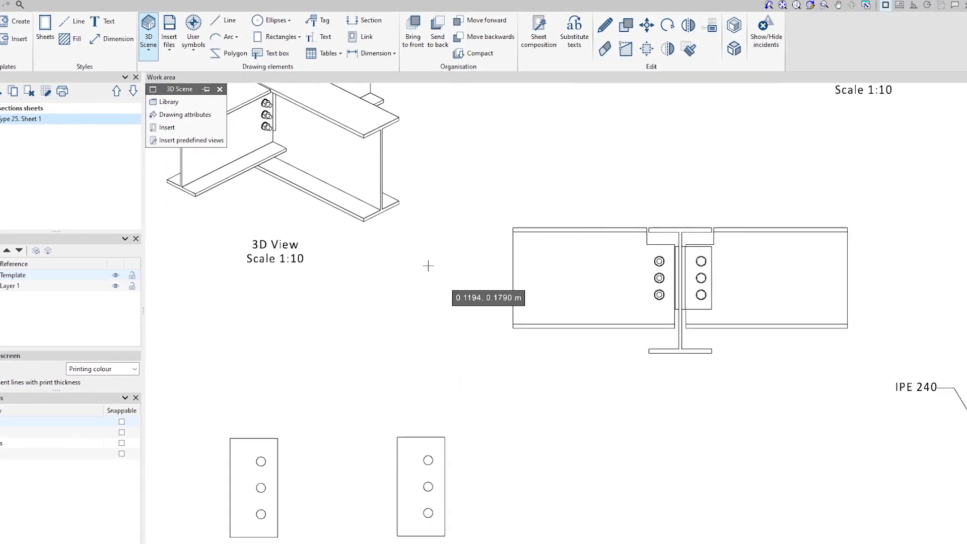
pyautogui.click(317, 20)
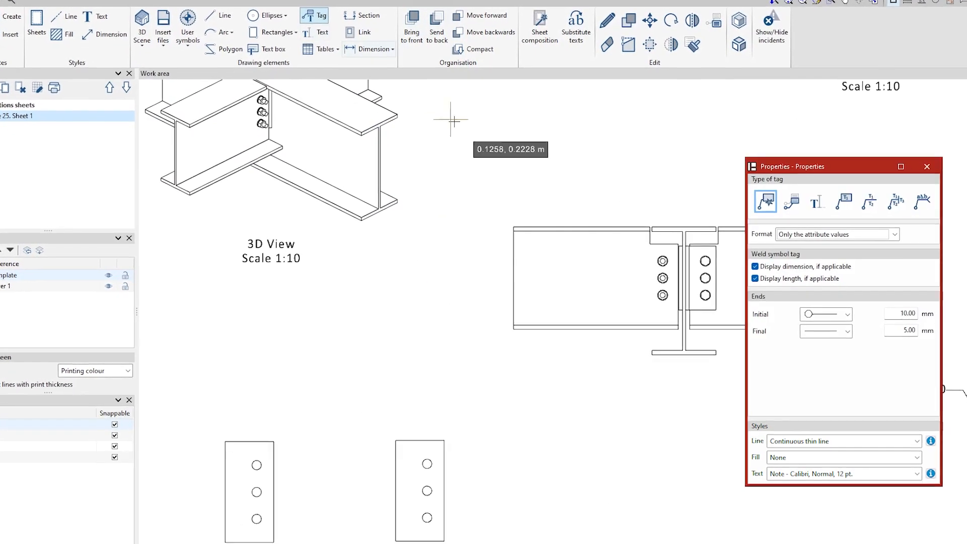
pyautogui.click(662, 260)
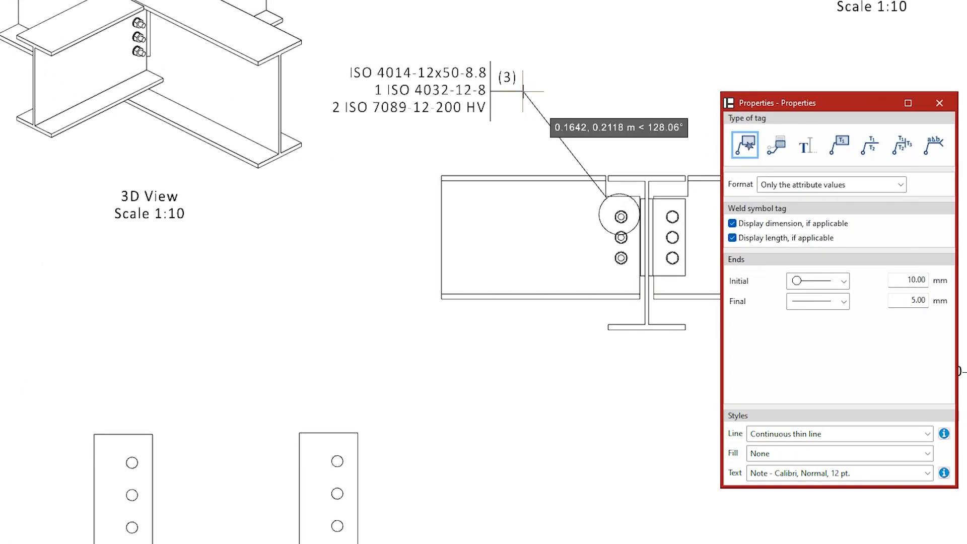
pyautogui.click(523, 91)
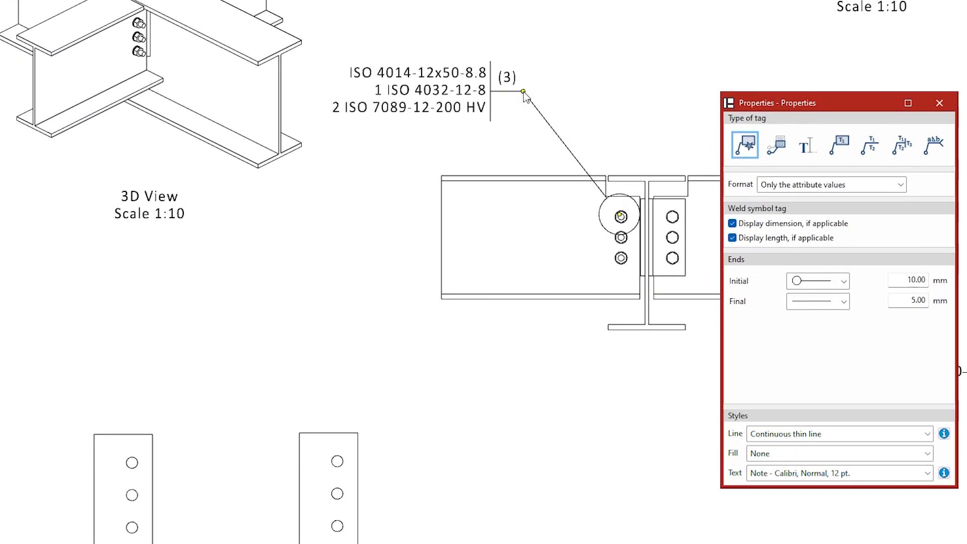
pyautogui.rightClick(562, 82)
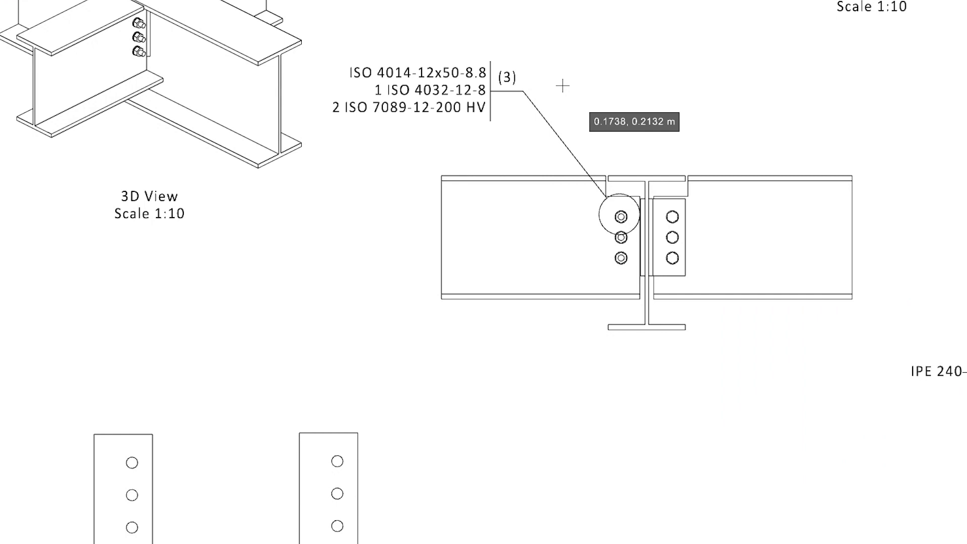
pyautogui.click(953, 8)
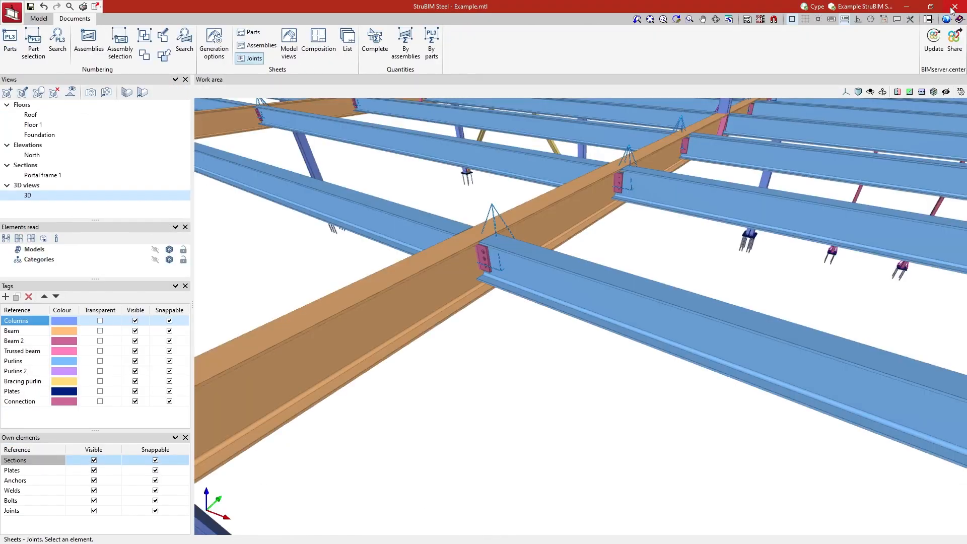